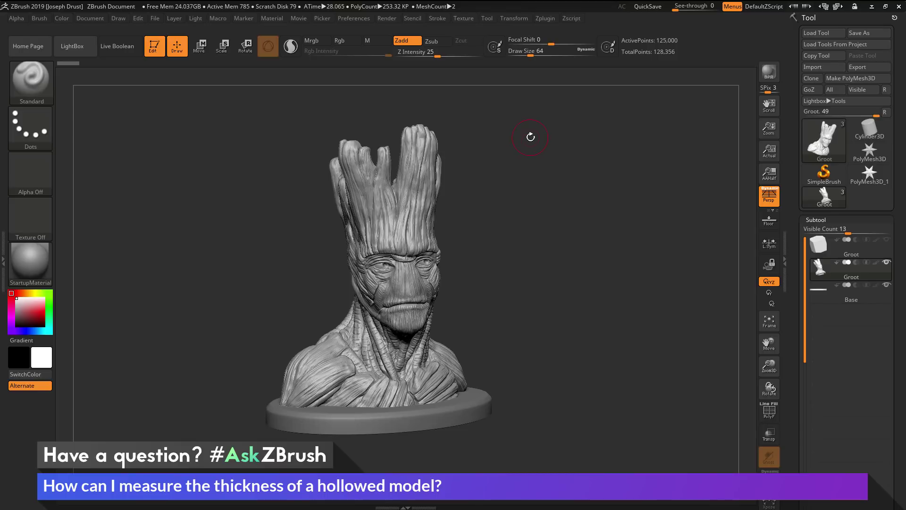
Turn the bust to the front and hide the round Base pedestal subtool.
mouse_move(549, 279)
left_mouse_down()
mouse_move(558, 267)
mouse_move(535, 267)
mouse_move(527, 280)
mouse_move(550, 283)
mouse_move(533, 254)
mouse_move(521, 257)
mouse_move(551, 265)
left_mouse_up()
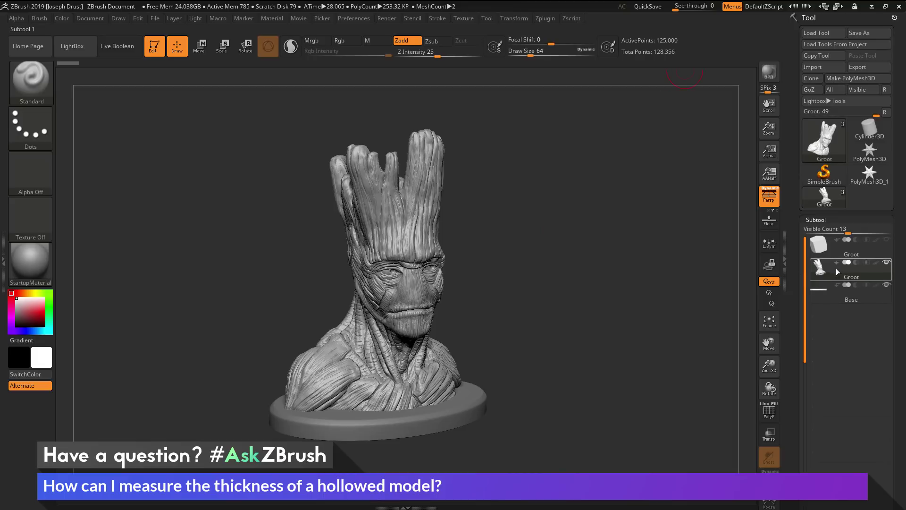
left_click_drag(637, 318, 789, 293)
left_click(886, 285)
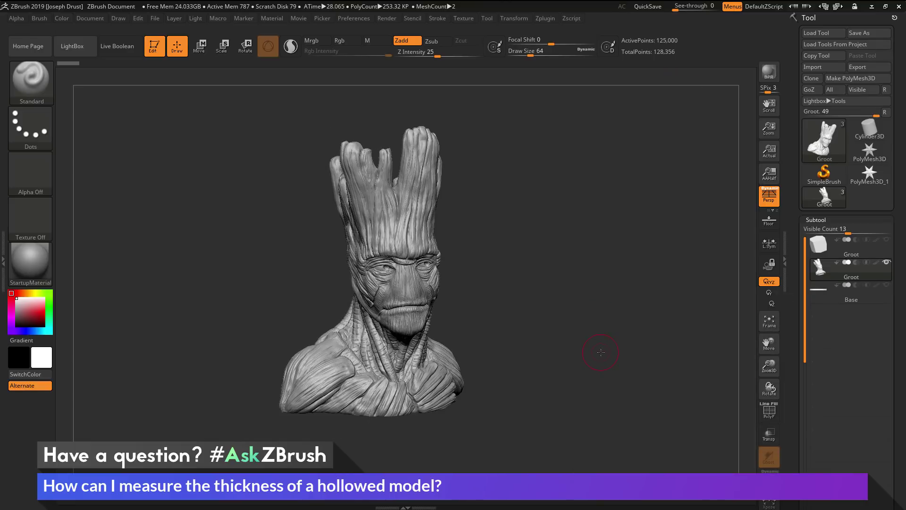
Orbit the bust to inspect its hollow underside and interior, ending near a front view.
left_click_drag(601, 348, 613, 306)
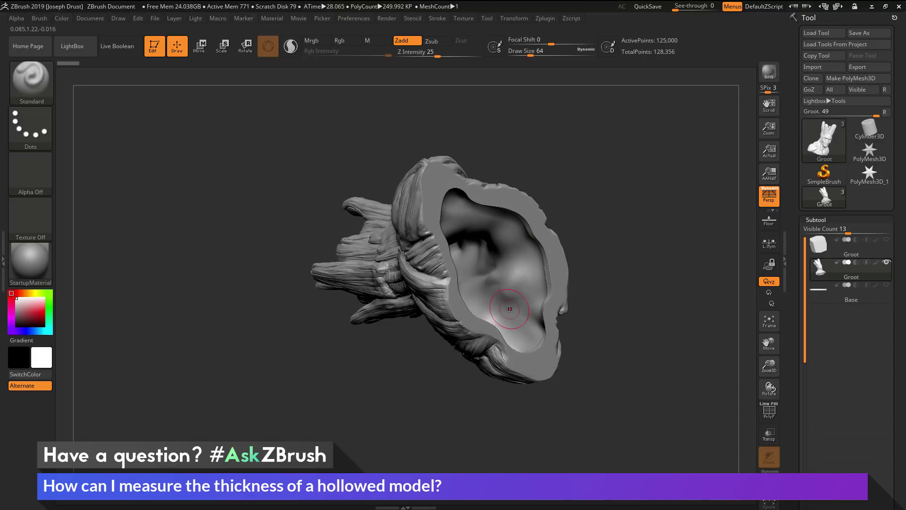
left_click_drag(587, 226, 556, 297)
left_click_drag(585, 233, 596, 289)
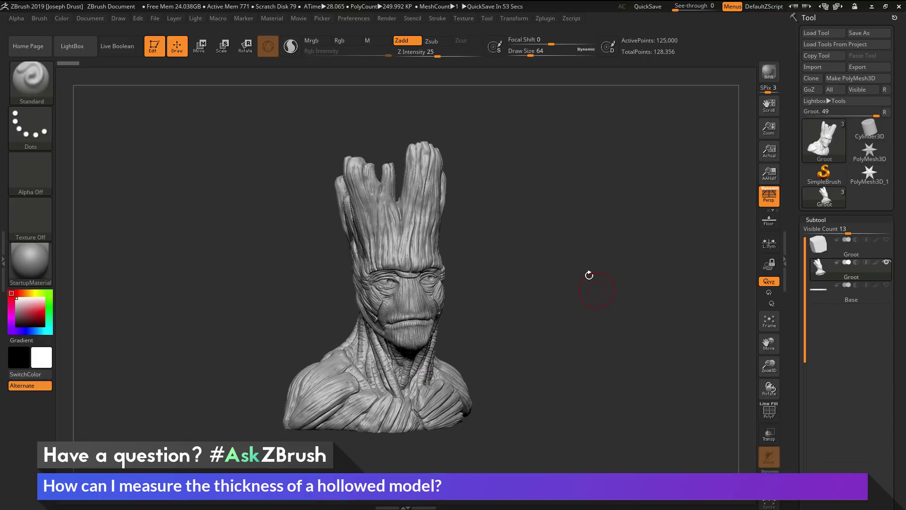
left_click_drag(607, 308, 478, 245)
mouse_move(542, 278)
left_mouse_down()
mouse_move(514, 287)
mouse_move(543, 286)
left_mouse_up()
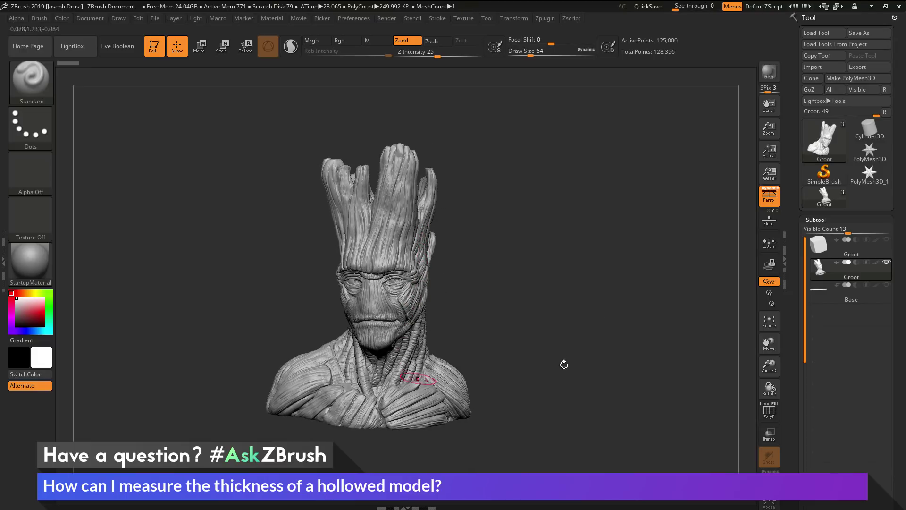
left_click_drag(568, 360, 588, 327)
left_click_drag(600, 287, 574, 330)
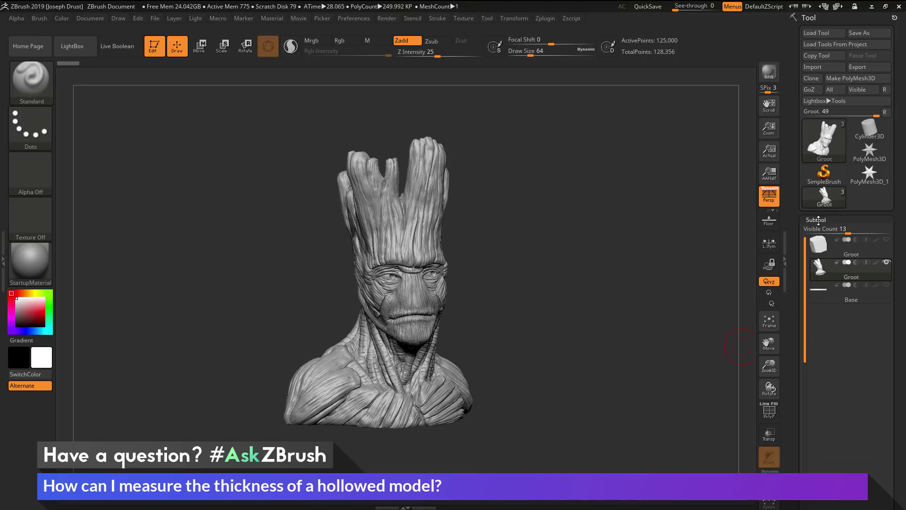
Append a Cube3D as a new subtool of the Groot model.
scroll(793, 279, "down", 5)
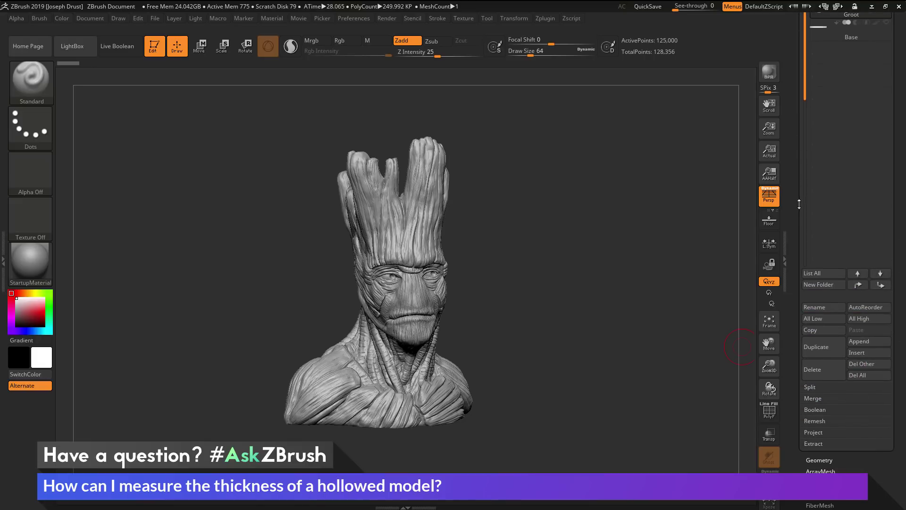
left_click(867, 341)
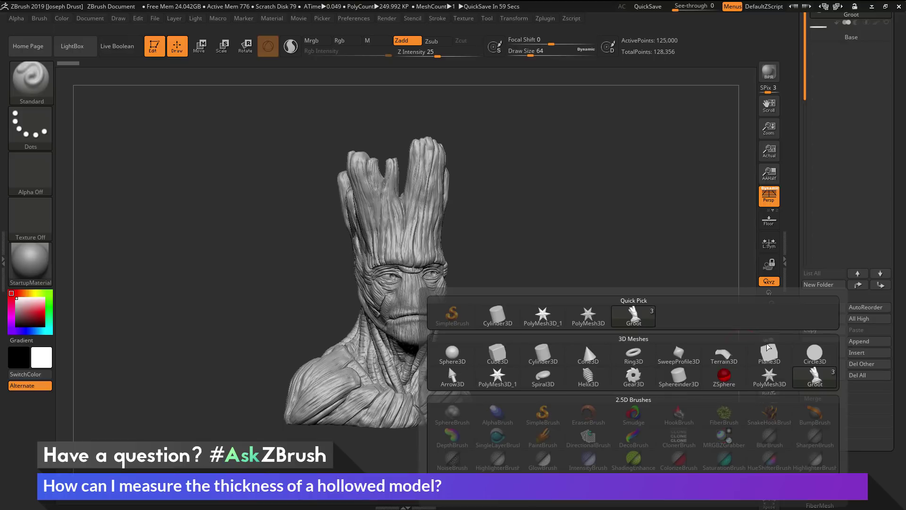
left_click(503, 359)
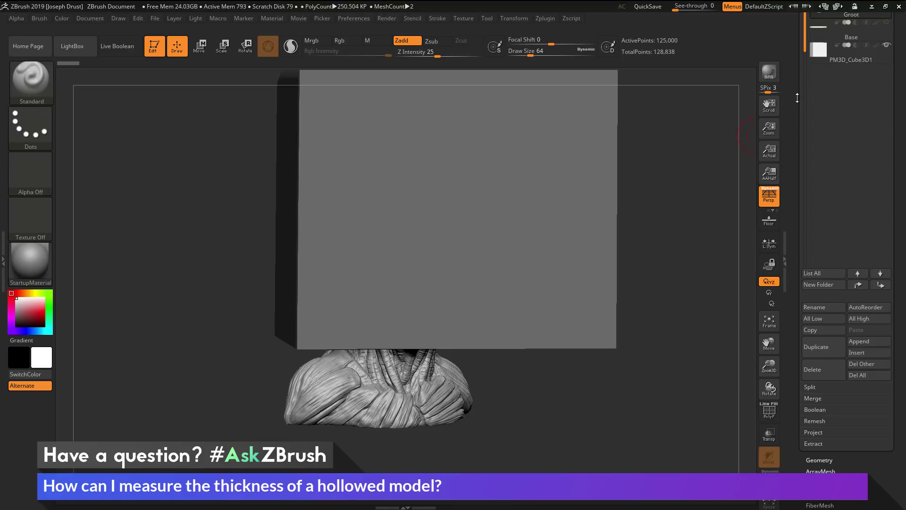
left_click_drag(792, 100, 784, 201)
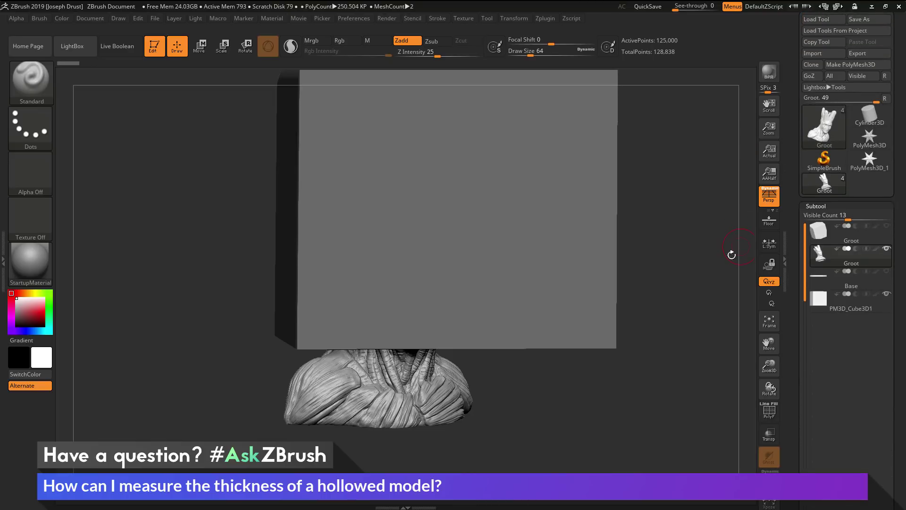
Snap to a straight front view with perspective off and reframe the bust and cube.
left_click_drag(724, 260, 708, 259, "shift")
key("f")
key("p")
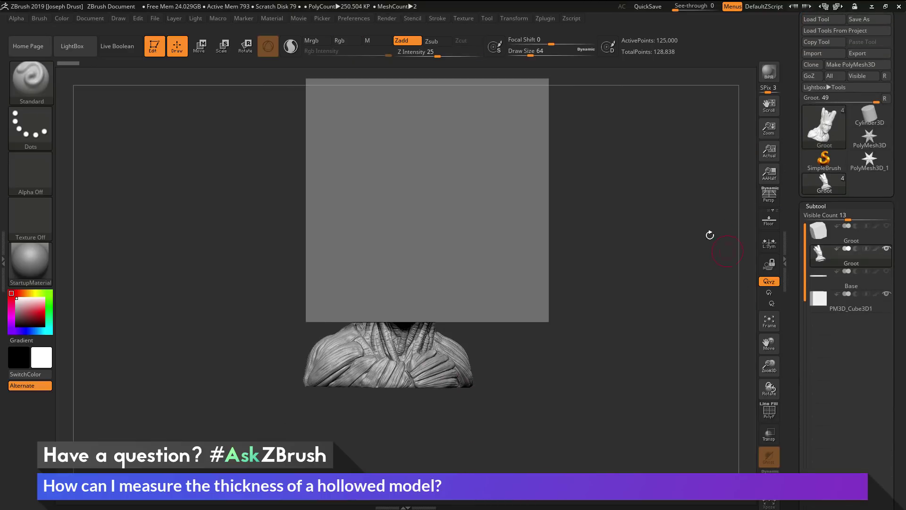
key("f")
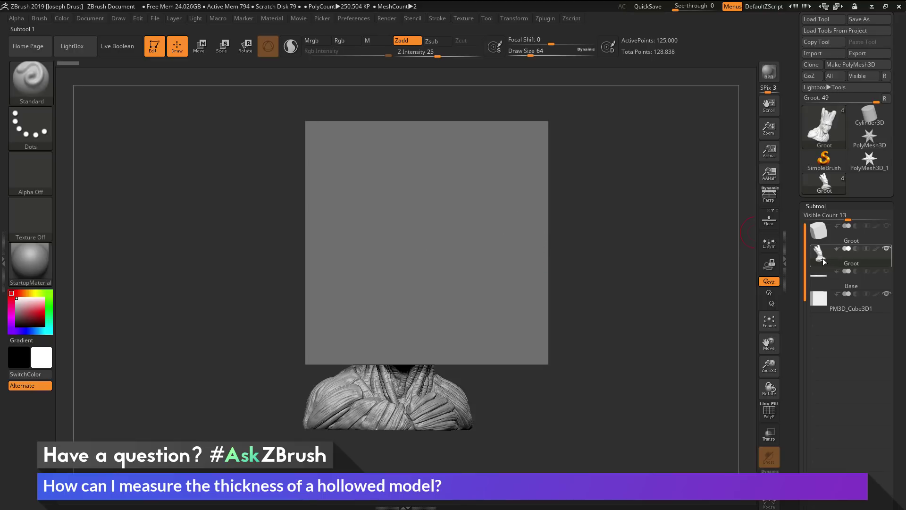
mouse_move(832, 259)
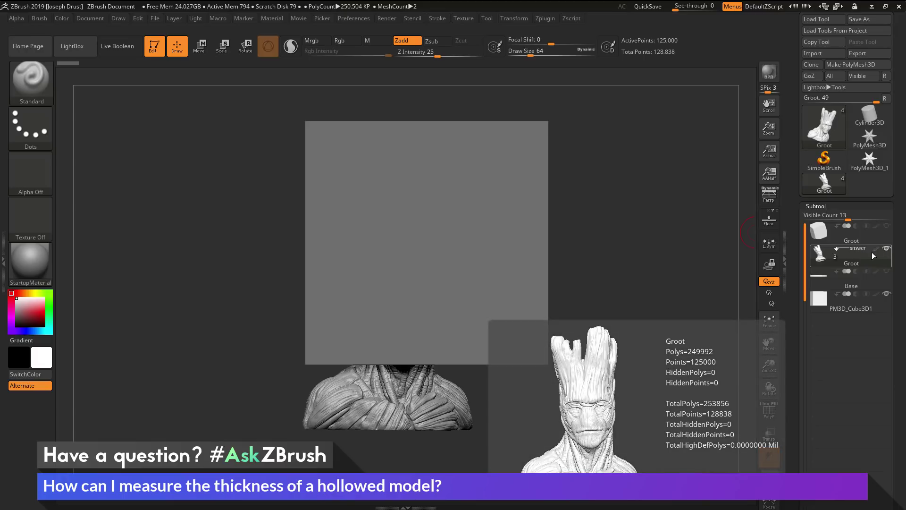
mouse_move(825, 310)
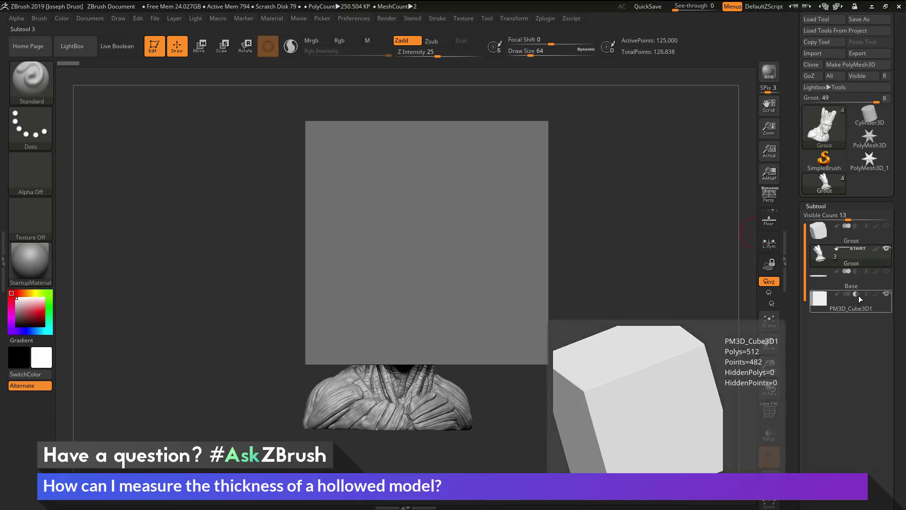
Enable Live Boolean so the cube slices the bust's top, then select the cube subtool.
left_click(833, 278)
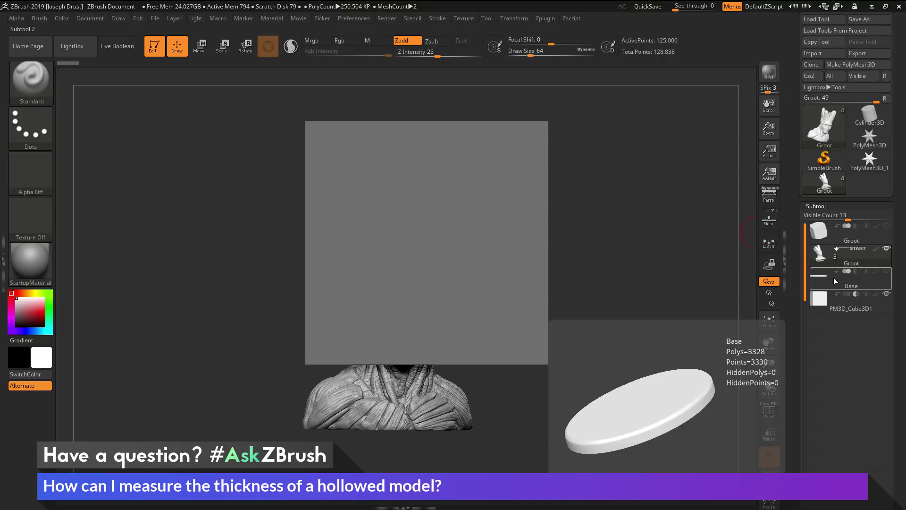
left_click(127, 52)
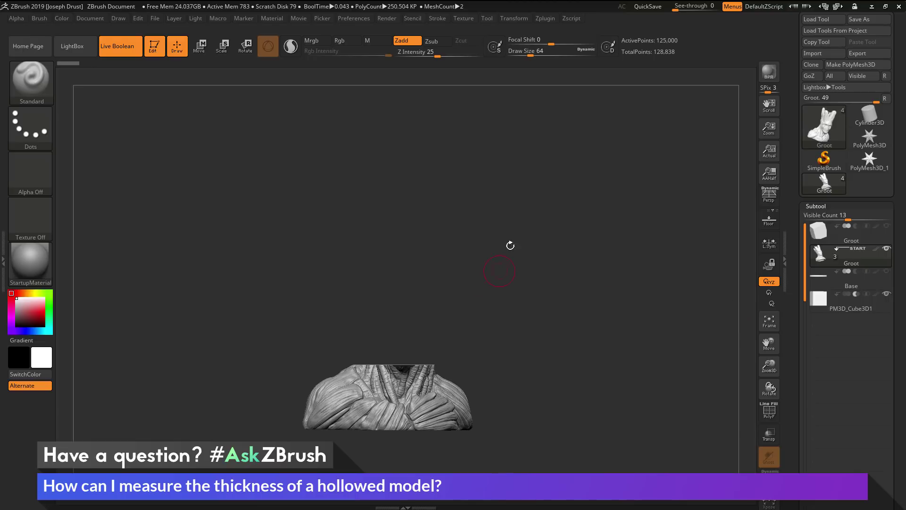
left_click_drag(537, 302, 617, 302)
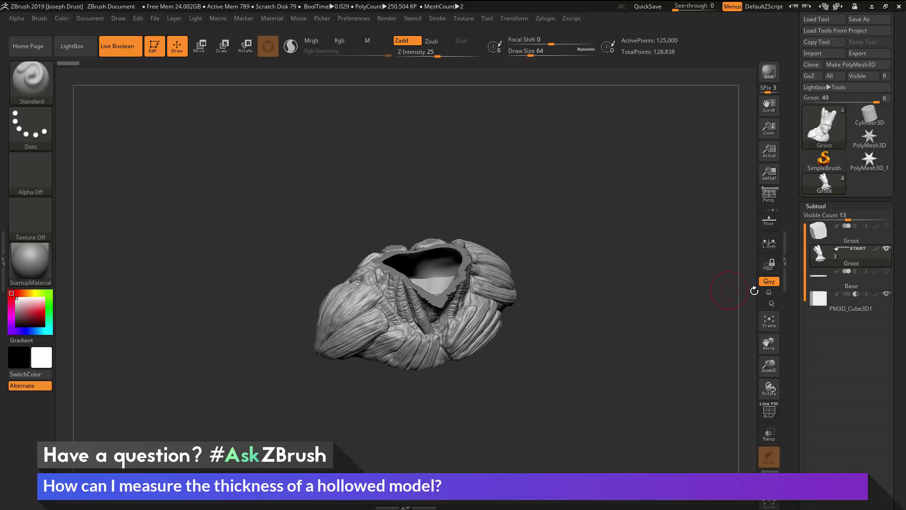
left_click(854, 309)
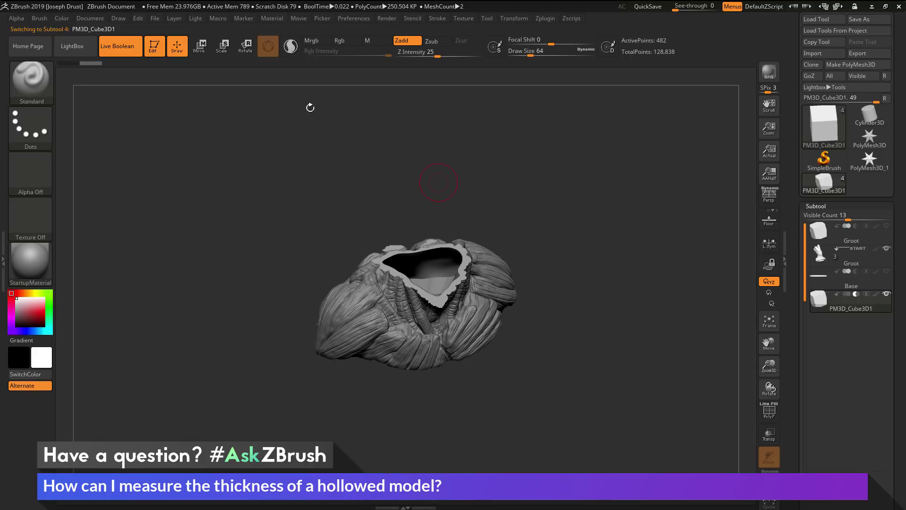
Move the cutting cube vertically to reposition the cut on the bust.
left_click(199, 46)
mouse_move(626, 314)
left_mouse_down()
mouse_move(621, 270)
mouse_move(607, 328)
left_mouse_up()
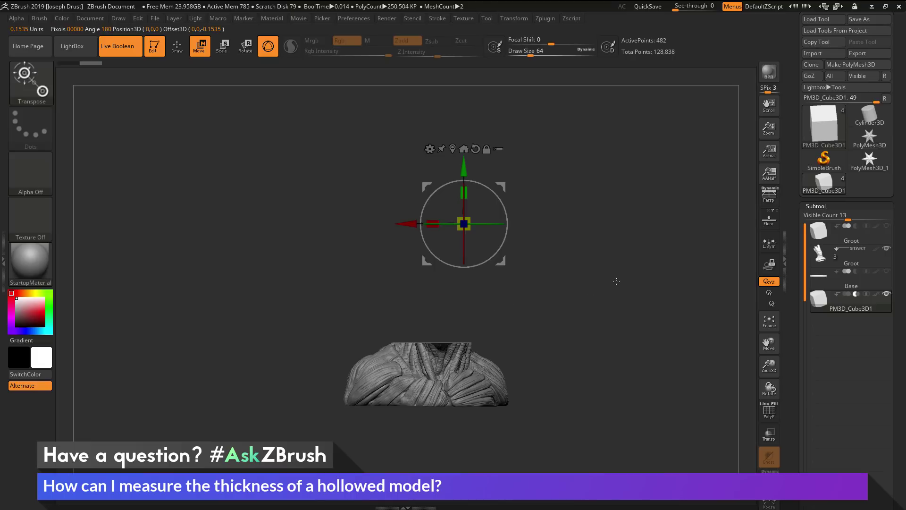
left_click_drag(625, 287, 611, 327)
mouse_move(844, 302)
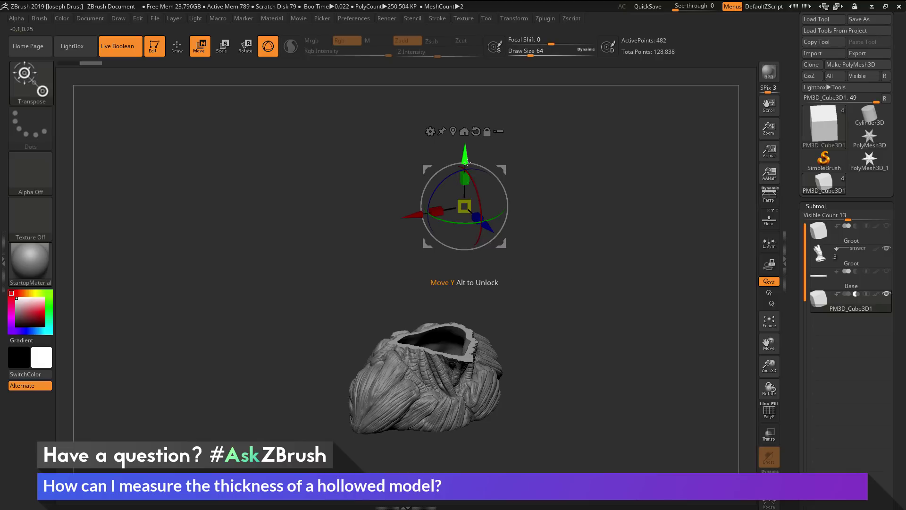
left_click_drag(466, 159, 461, 123)
left_click_drag(555, 207, 564, 170)
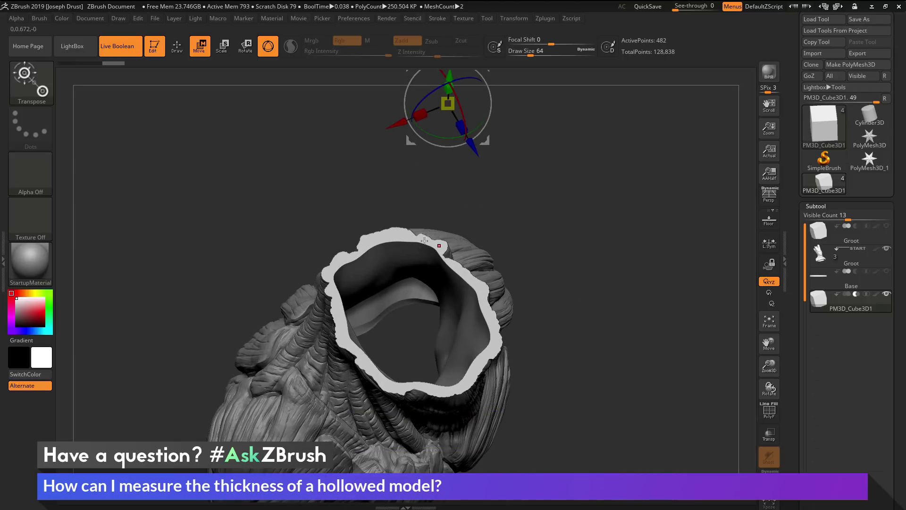
Orbit around the cut rim to inspect the wall, then return to the front view.
left_click_drag(590, 282, 554, 281)
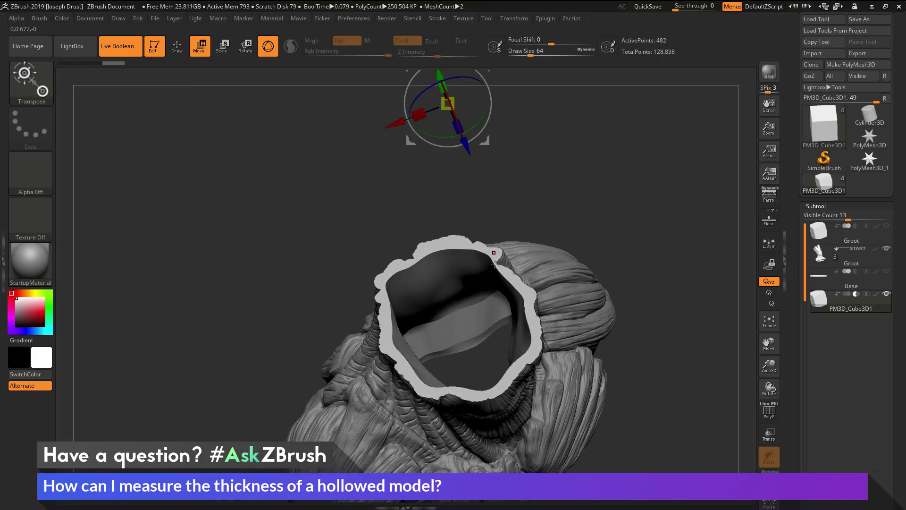
left_click_drag(626, 218, 487, 189)
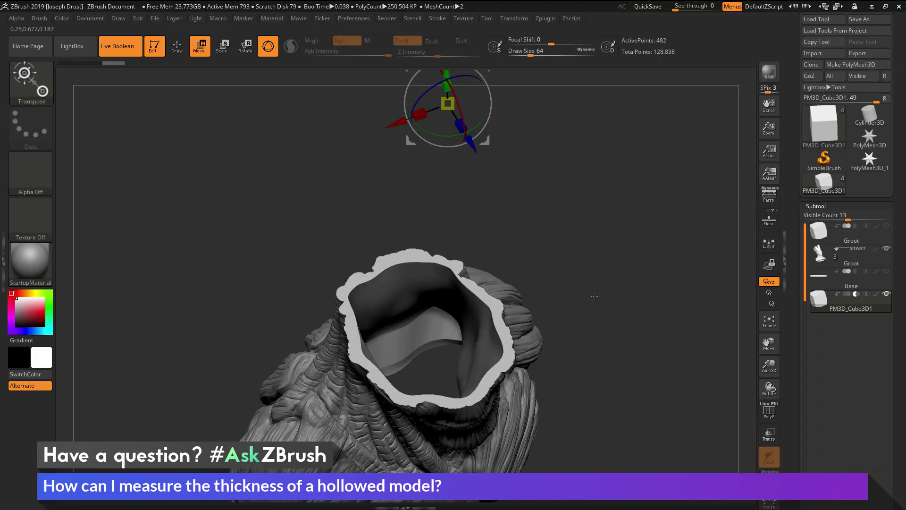
right_click_drag(624, 297, 608, 315)
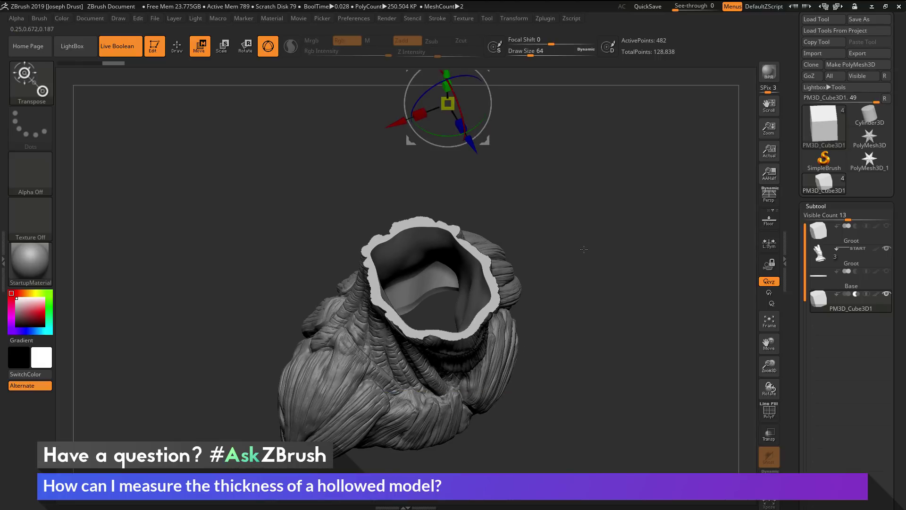
right_click_drag(607, 273, 596, 250)
Turn off Live Boolean, select the Groot subtool and hide the PM3D_Cube3D1 cube.
left_click(117, 46)
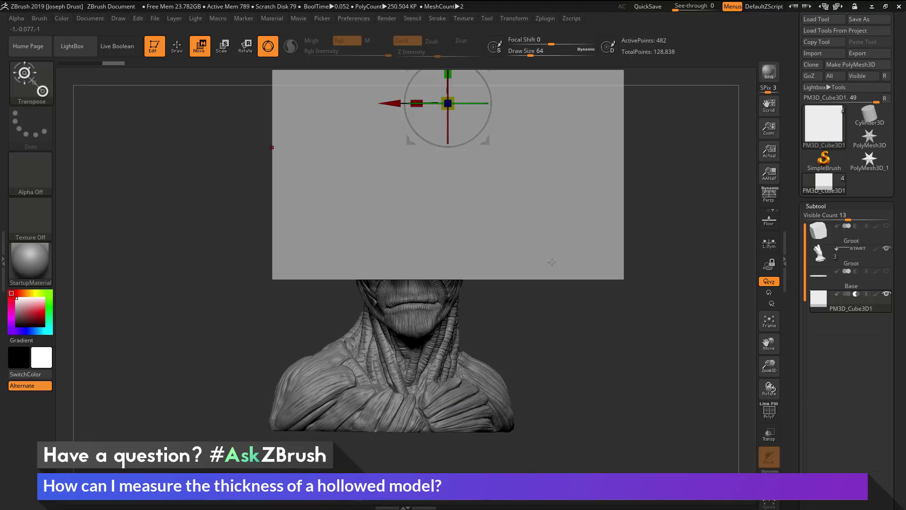
left_click(872, 263)
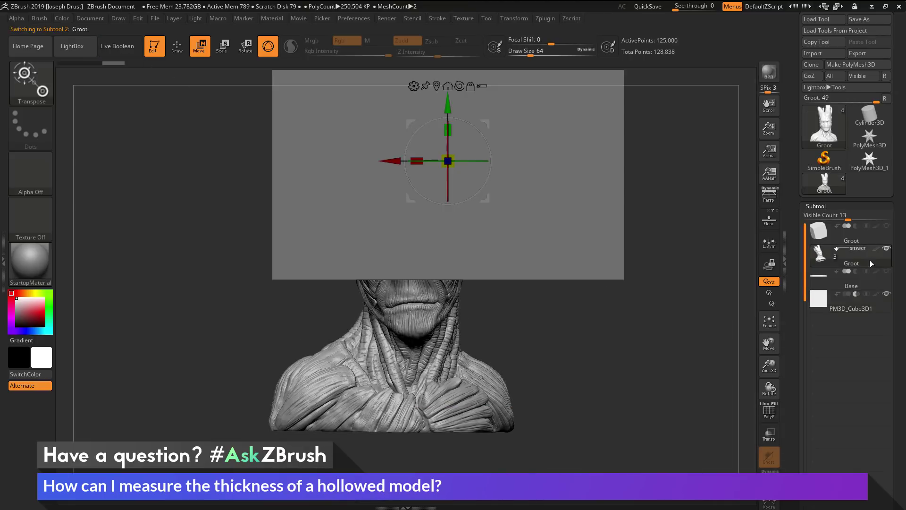
left_click(887, 294)
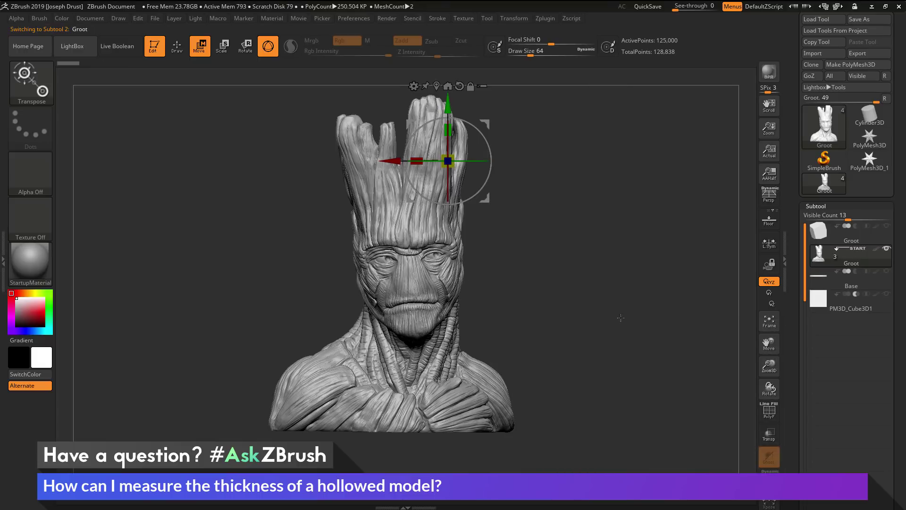
left_click_drag(611, 272, 623, 283, "alt")
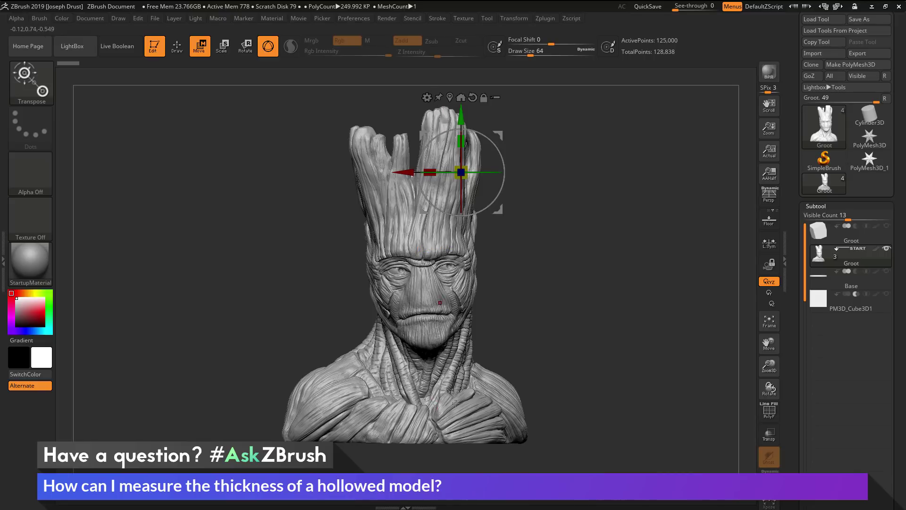
In Scale Master, calculate the bust's current size and choose inches as the unit.
left_click(546, 19)
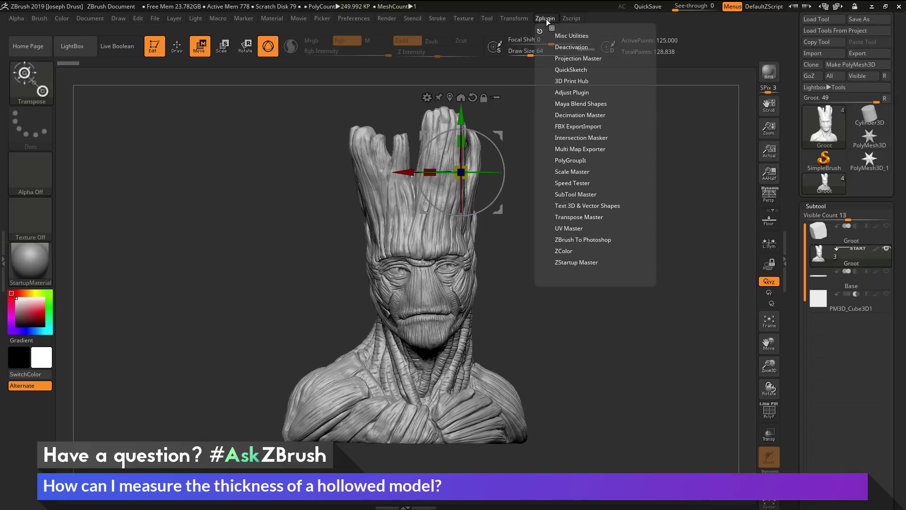
left_click(570, 172)
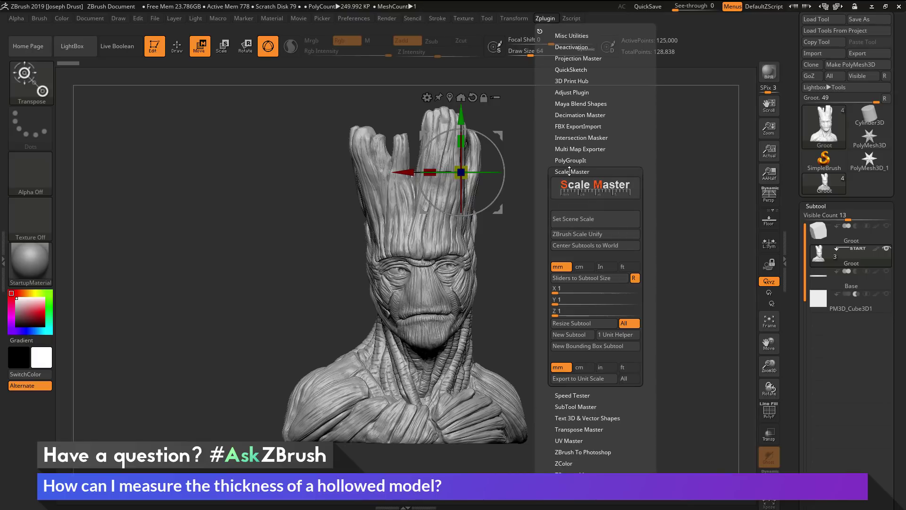
left_click(602, 220)
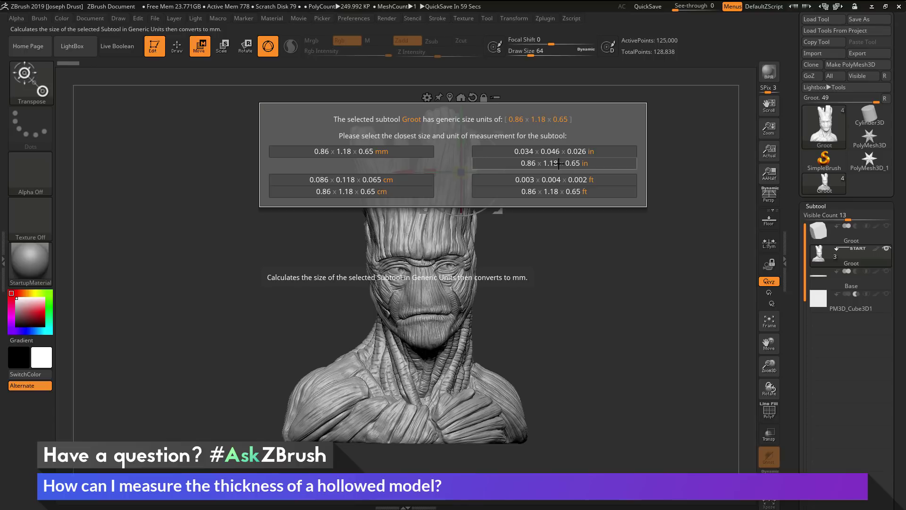
left_click(588, 163)
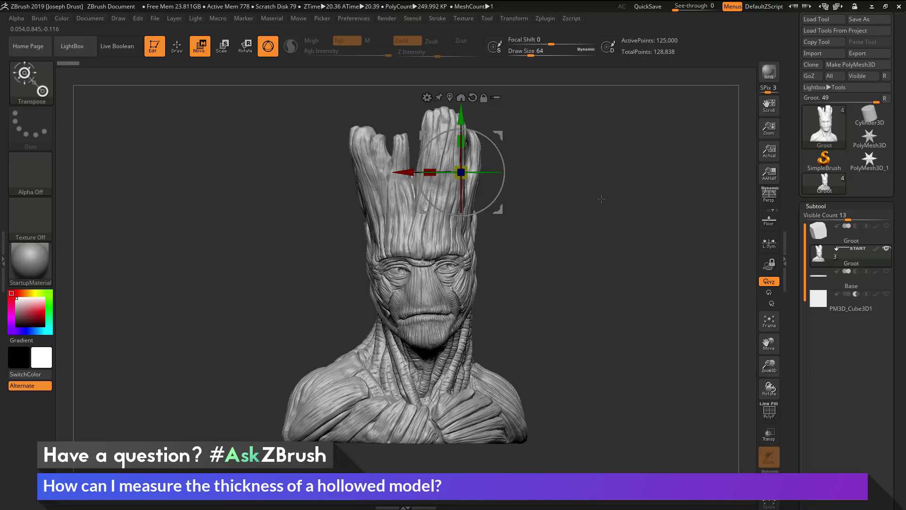
Set the bust's height to 8 inches and resize the subtool.
left_click(548, 18)
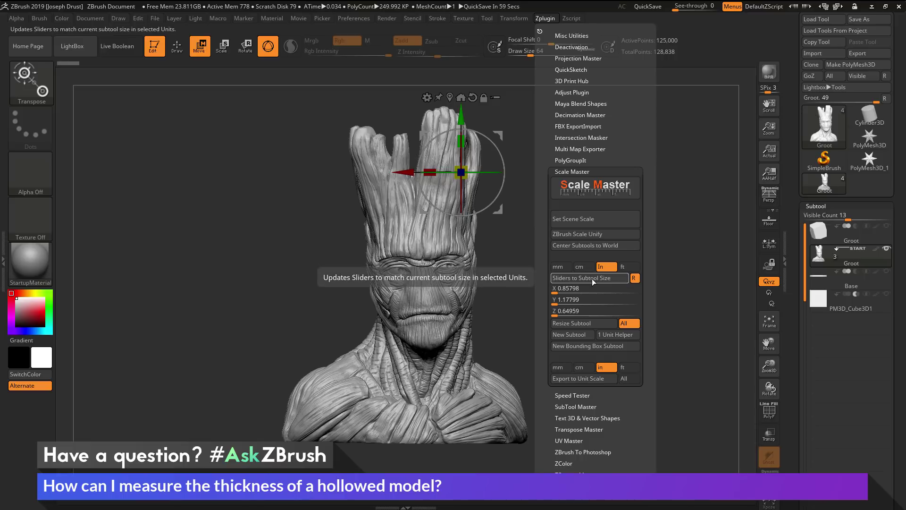
left_click(588, 297)
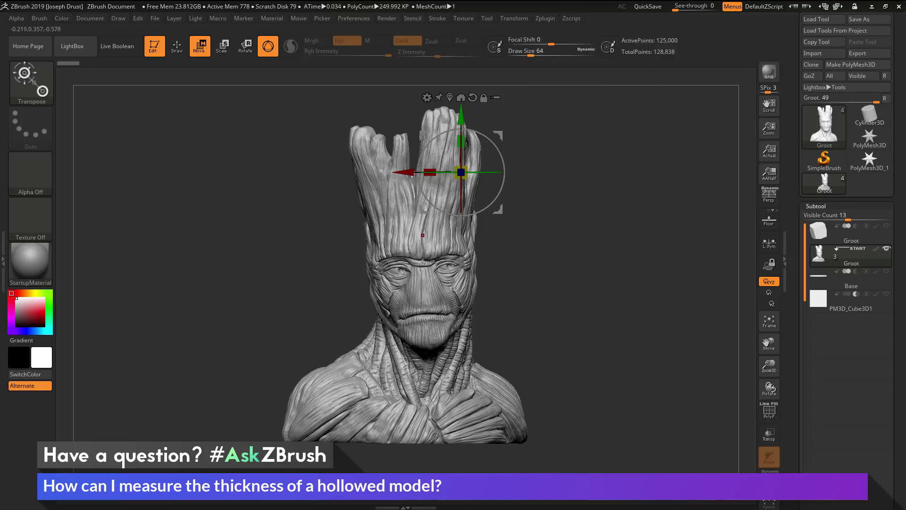
left_click(544, 17)
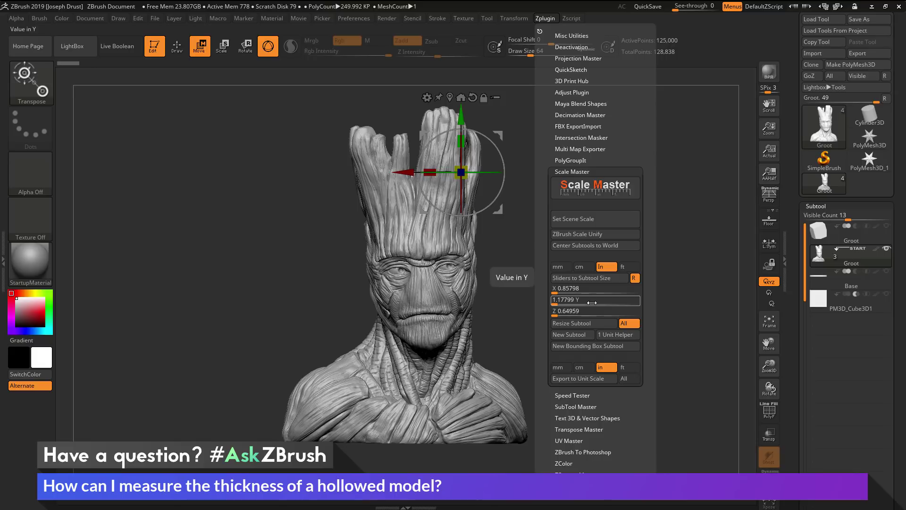
left_click(554, 301)
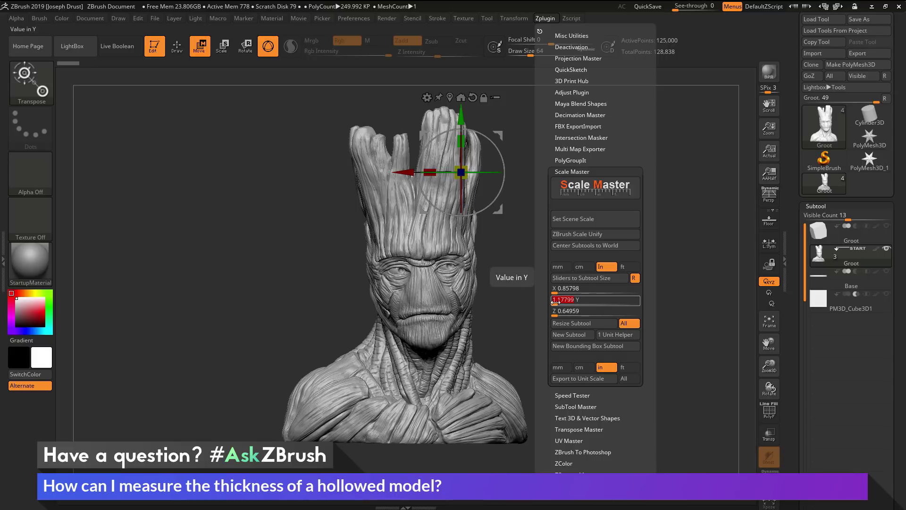
type("8")
key("Return")
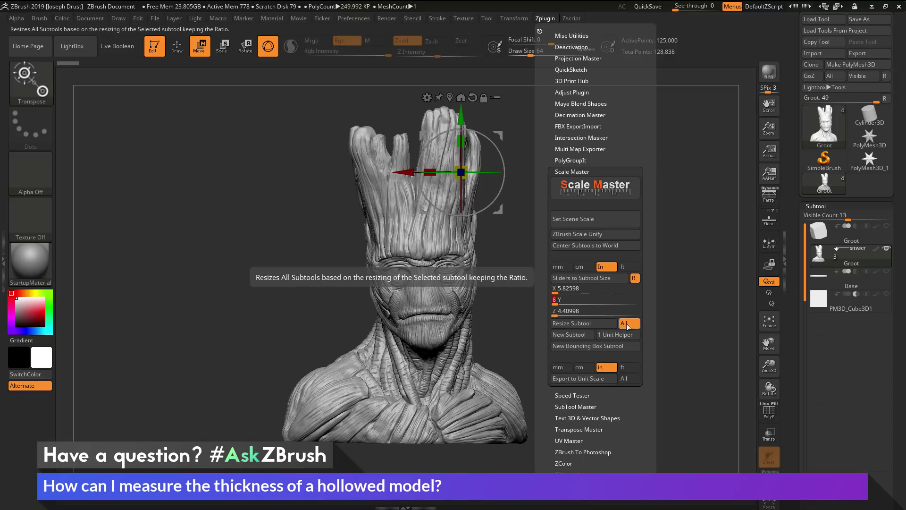
left_click(573, 323)
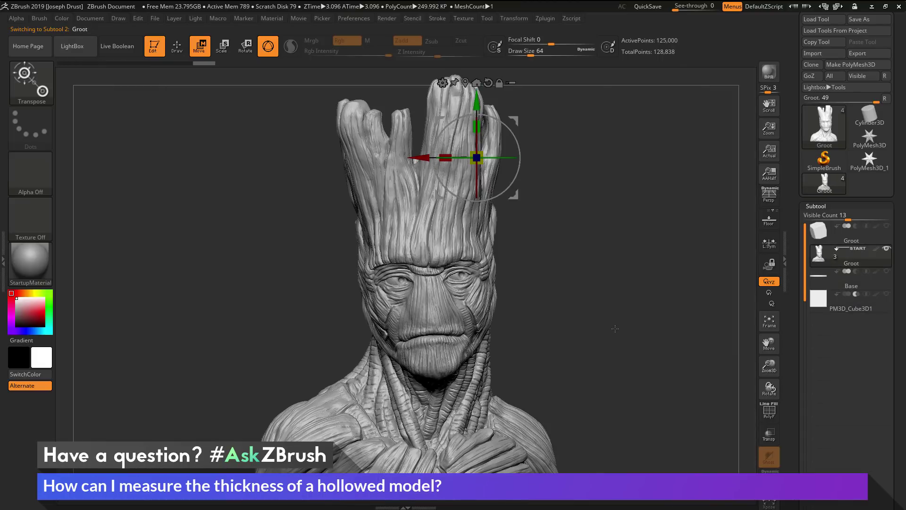
left_click_drag(614, 326, 605, 316, "alt")
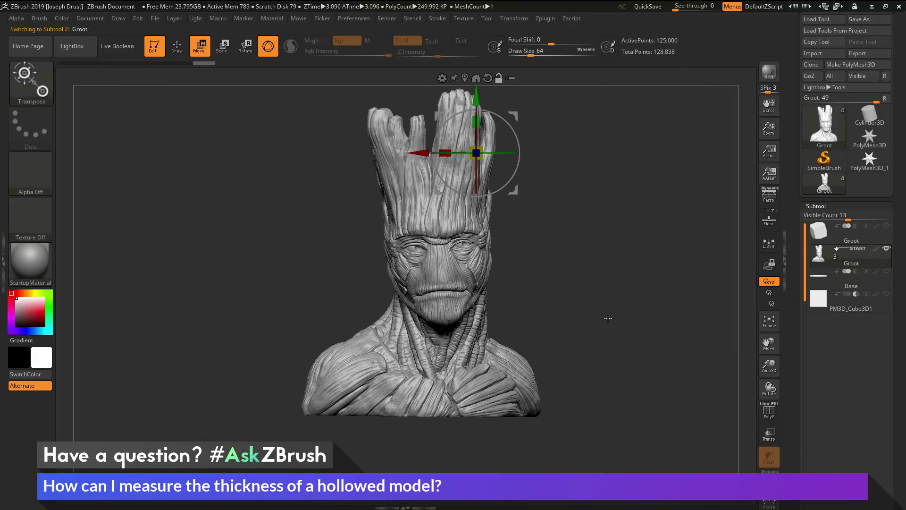
left_click(544, 19)
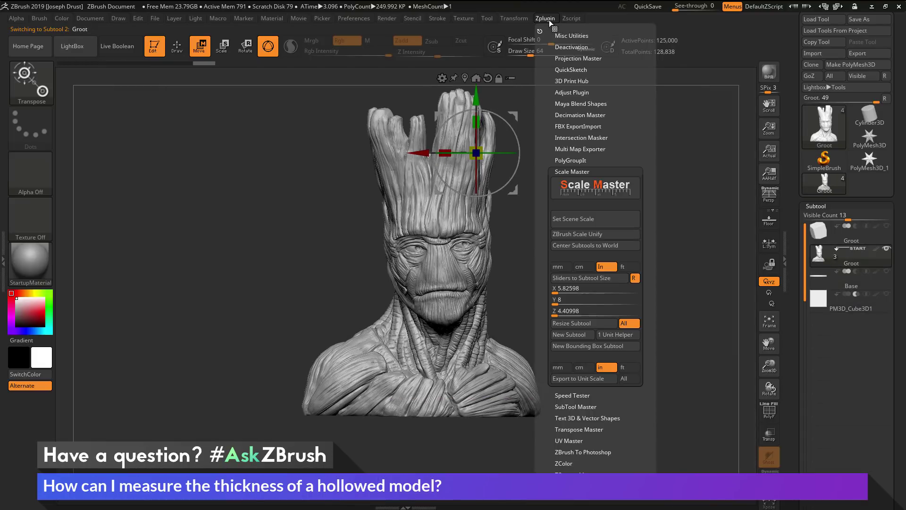
left_click(583, 279)
left_click(573, 302)
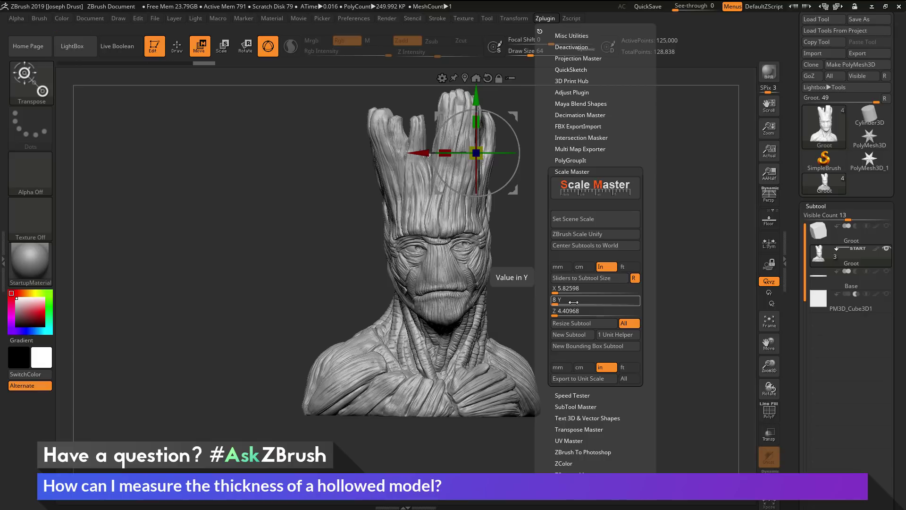
Unhide PM3D_Cube3D1, enable Live Boolean and orbit to a three-quarter view of the opening.
left_click(886, 294)
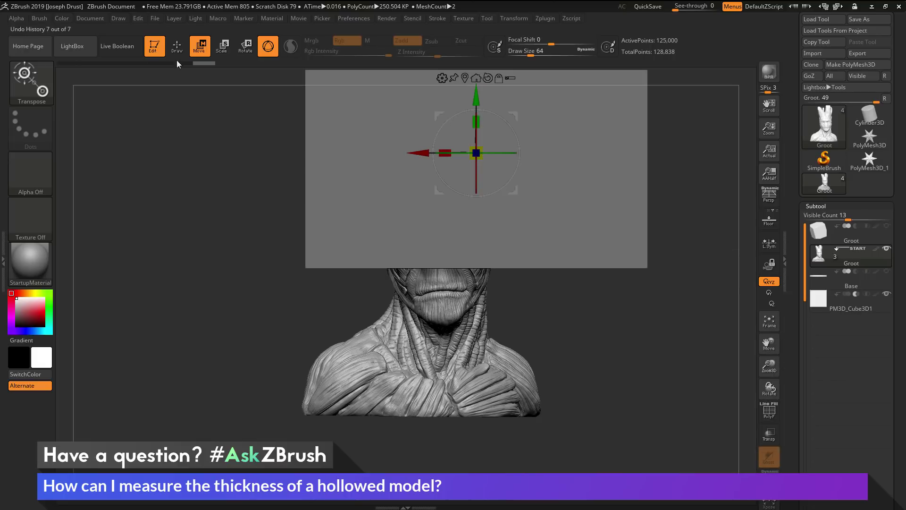
left_click(118, 45)
left_click_drag(589, 278, 614, 209)
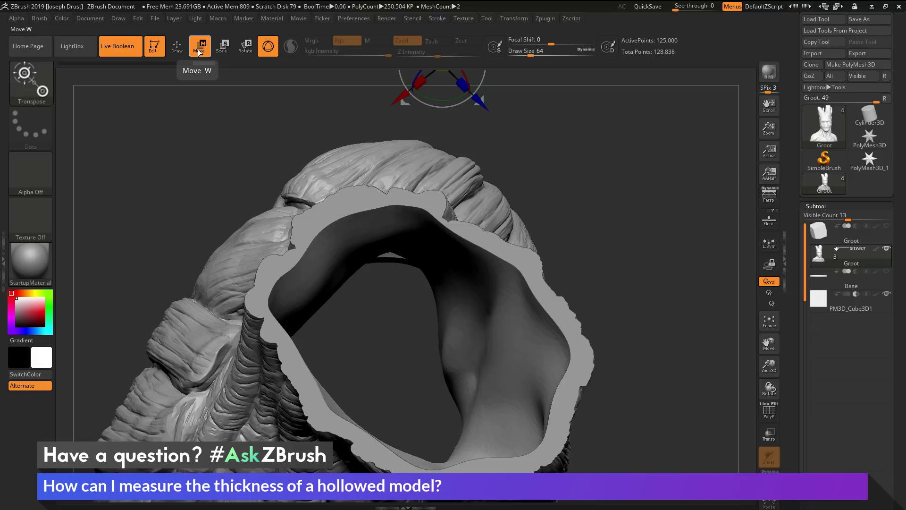
Switch to the transpose measuring line and frame the head's cut rim.
left_click(268, 47)
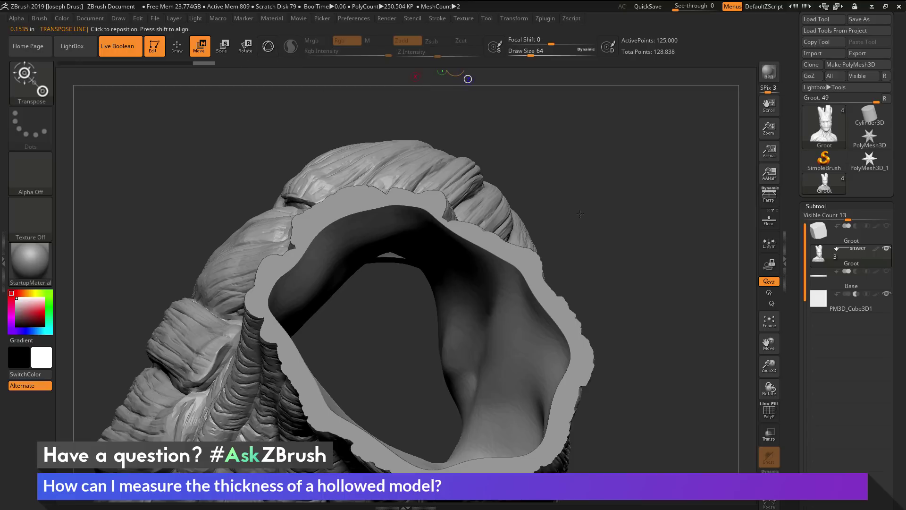
left_click_drag(592, 193, 590, 219, "alt")
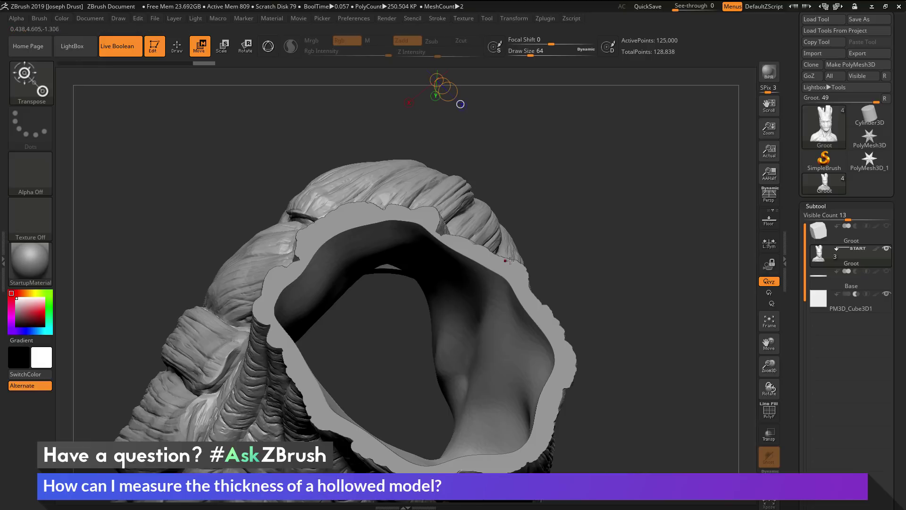
left_click_drag(519, 259, 503, 275)
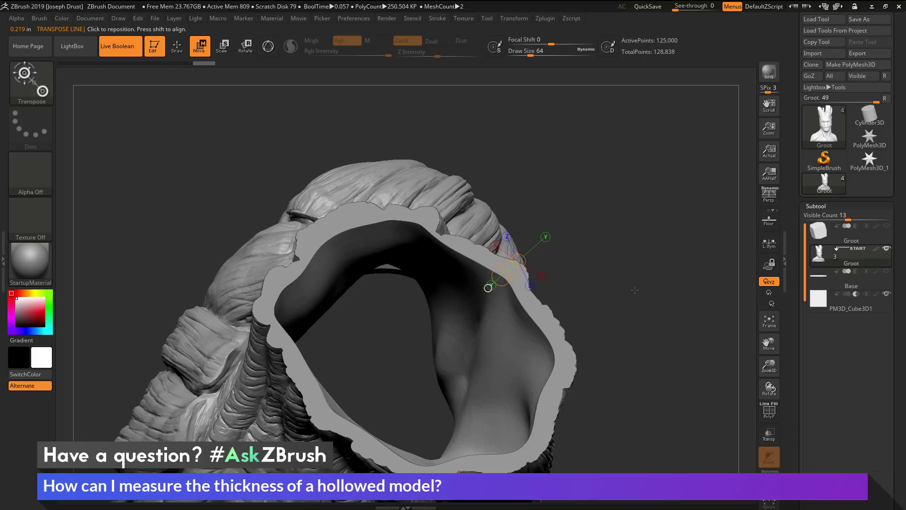
left_click_drag(635, 290, 697, 361)
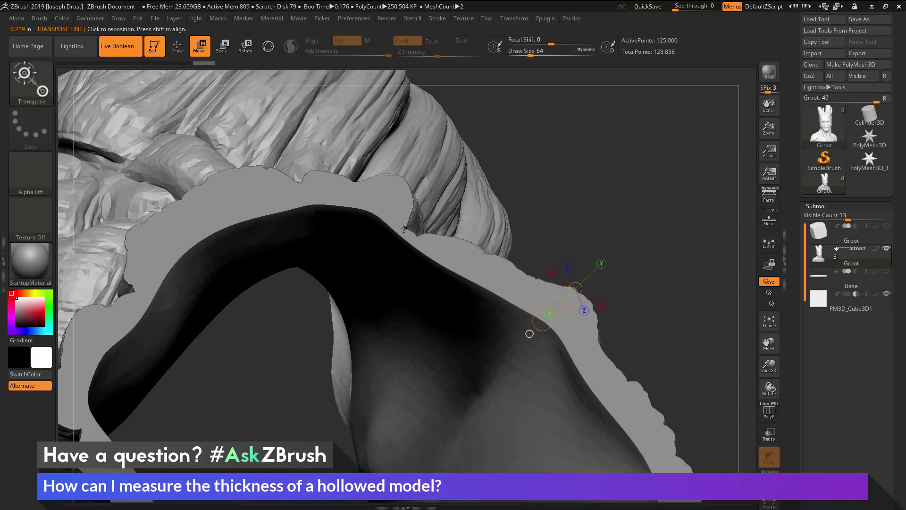
Measure across the rim wall, reading about 0.2 in, then return to a front view.
left_click(401, 232)
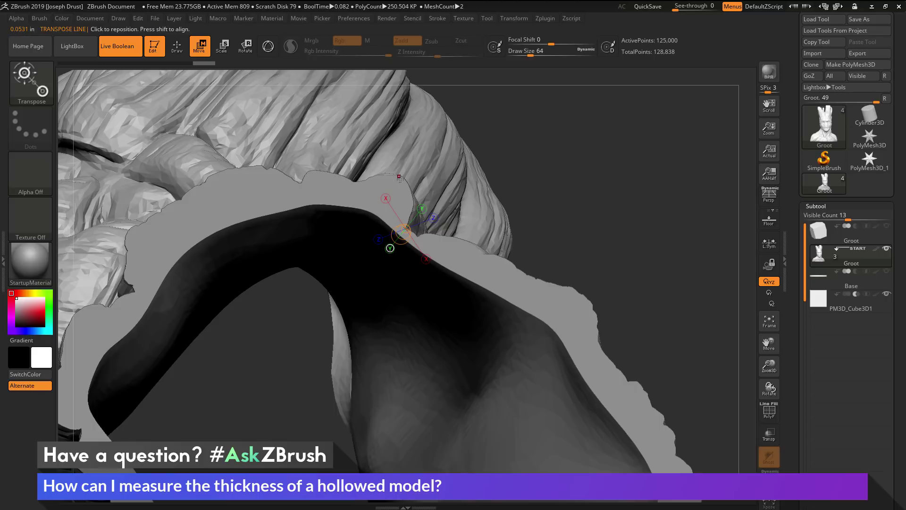
left_click_drag(399, 177, 381, 207)
left_click_drag(573, 286, 544, 320)
left_click_drag(421, 233, 409, 243)
left_click_drag(586, 297, 543, 324)
left_click_drag(535, 278, 515, 300)
left_click_drag(599, 319, 569, 353)
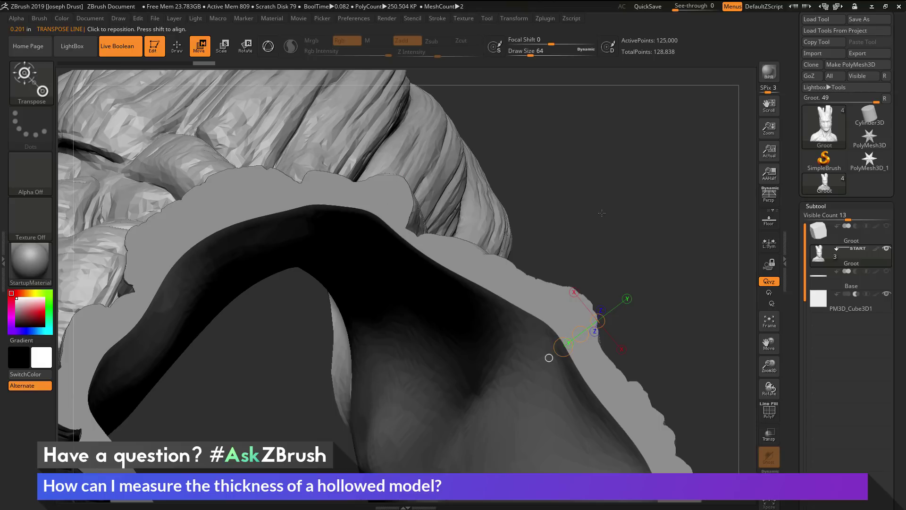
left_click_drag(603, 213, 548, 74, "alt")
Open Scale Master's Set Scene Scale options listing Groot at 147.99 × 203.20 × 112.01.
mouse_move(554, 21)
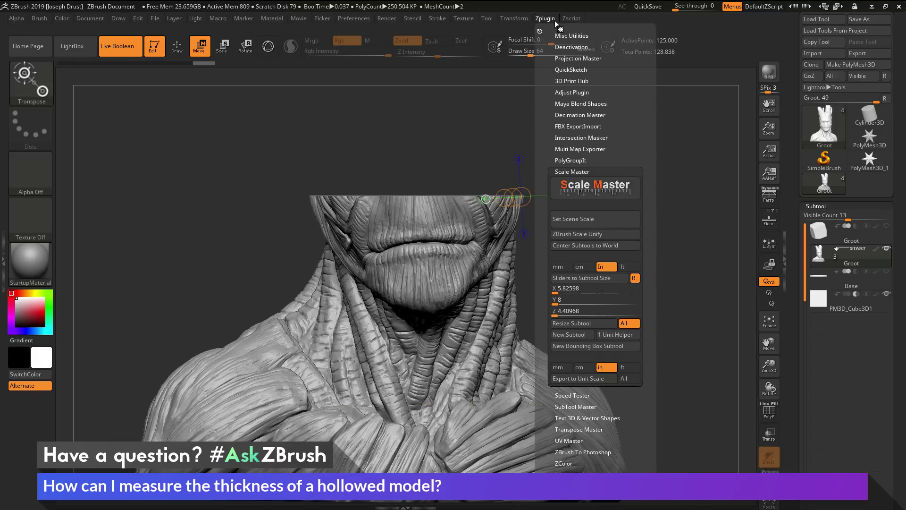
left_click(581, 219)
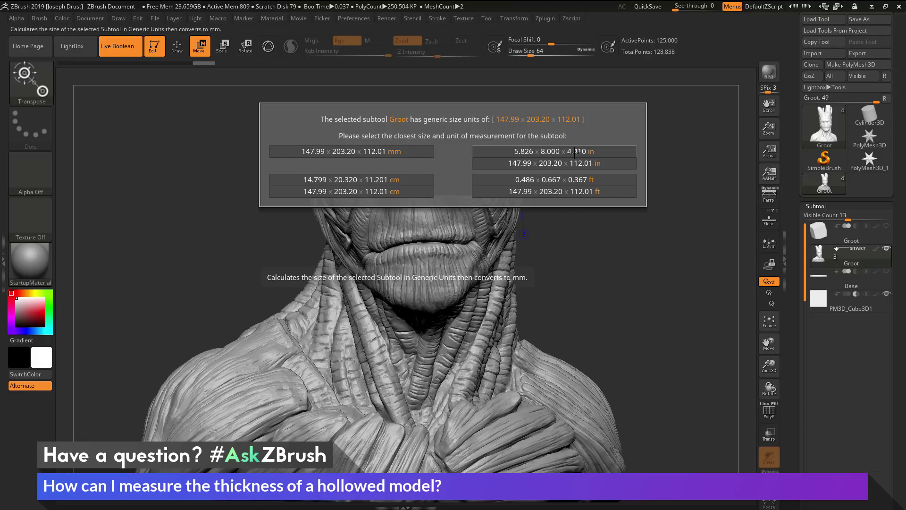
Choose millimetres, measure the rim wall at about 5.58 mm, then clear the line.
left_click(386, 152)
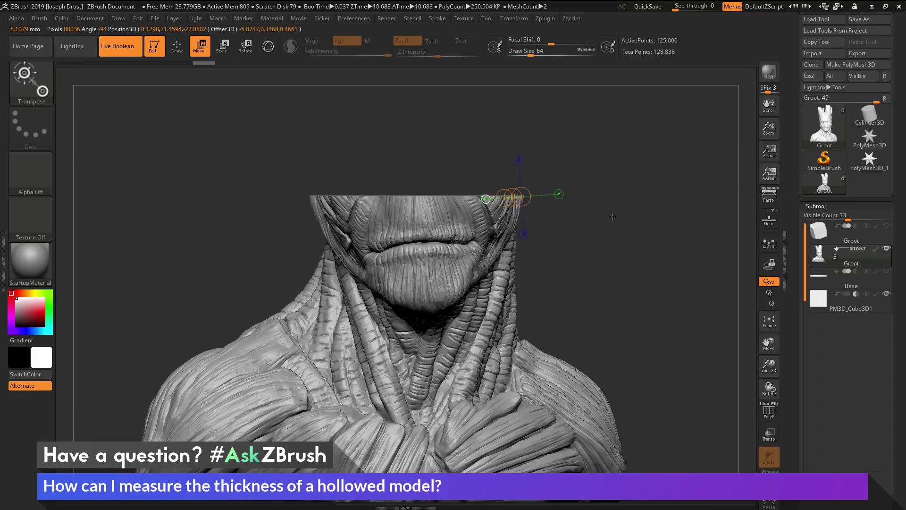
left_click_drag(613, 200, 590, 292)
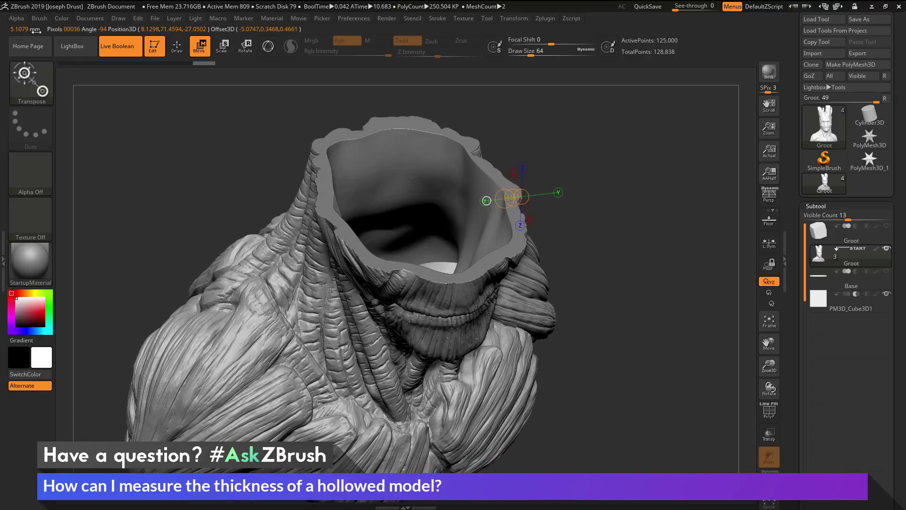
left_click_drag(633, 206, 619, 254)
left_click_drag(614, 153, 700, 359, "alt")
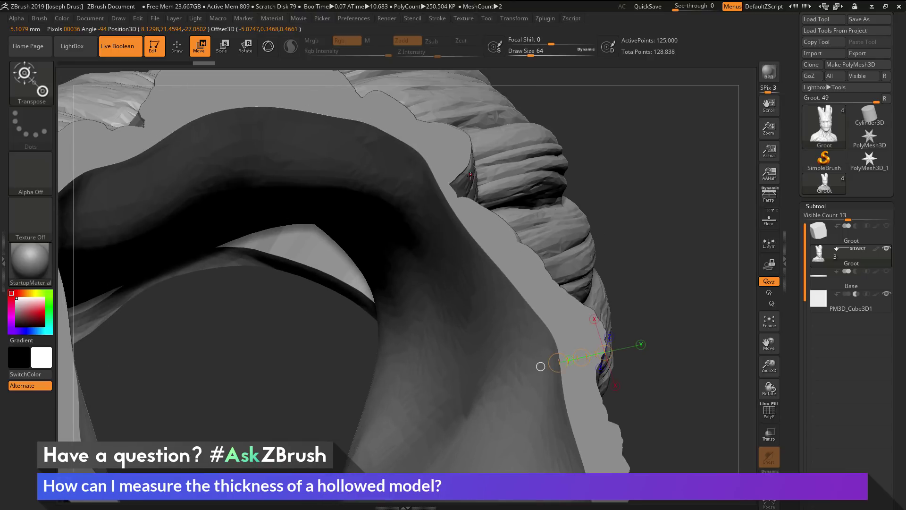
left_click(439, 186)
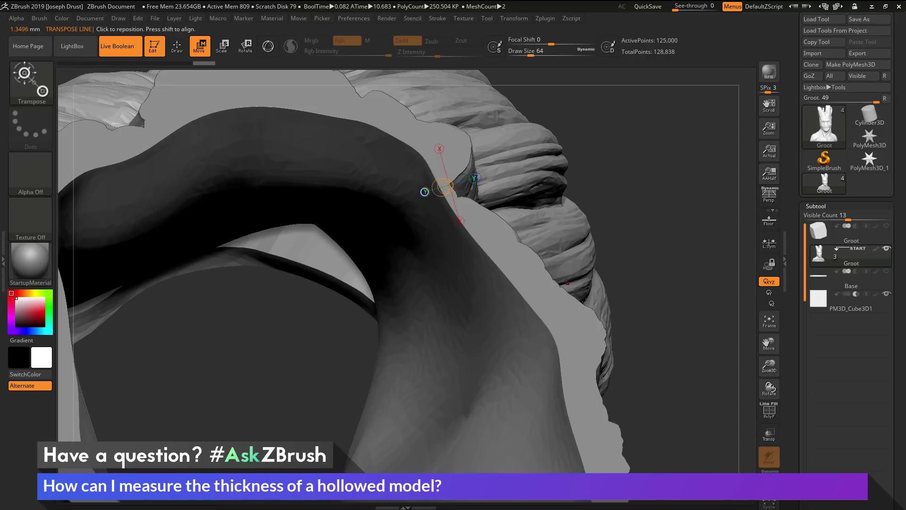
left_click_drag(593, 310, 554, 326)
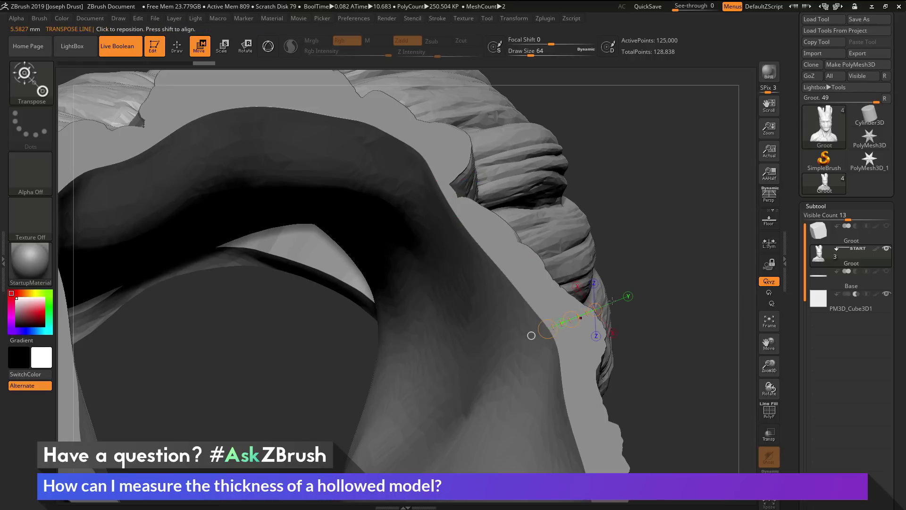
left_click(692, 258)
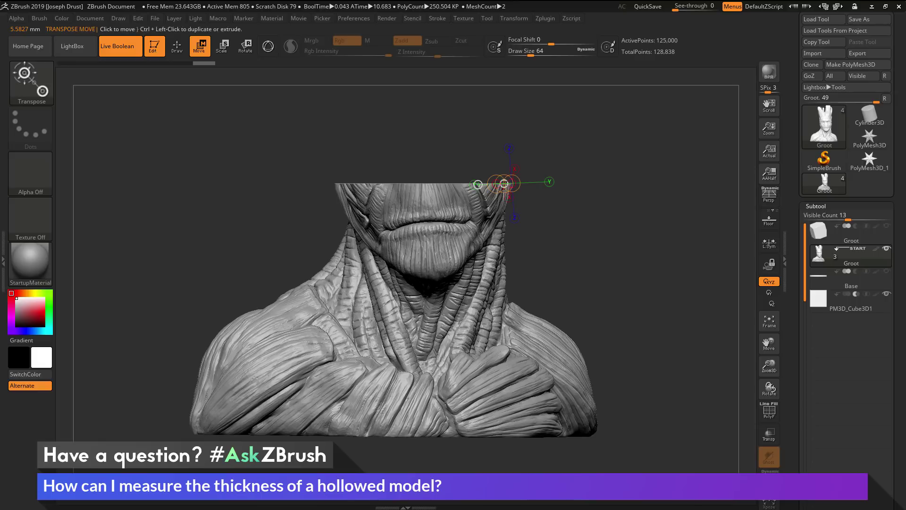
left_click(550, 20)
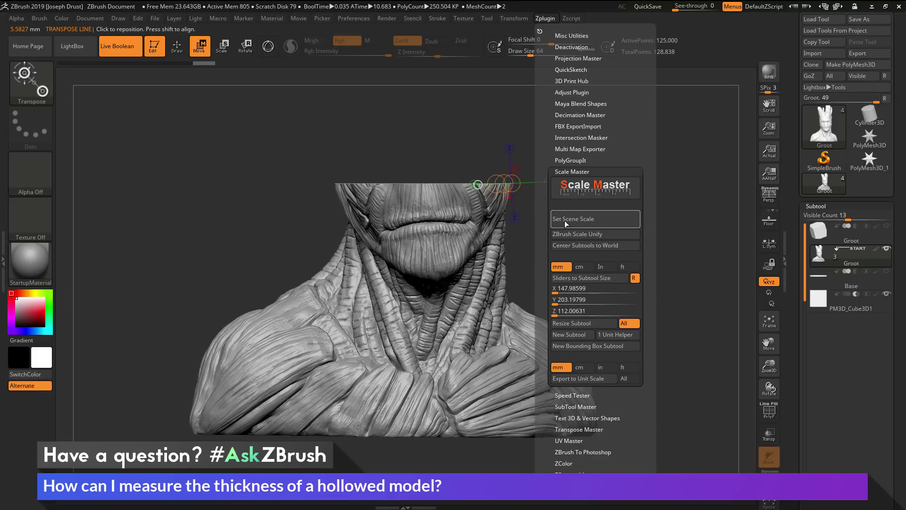
left_click(600, 219)
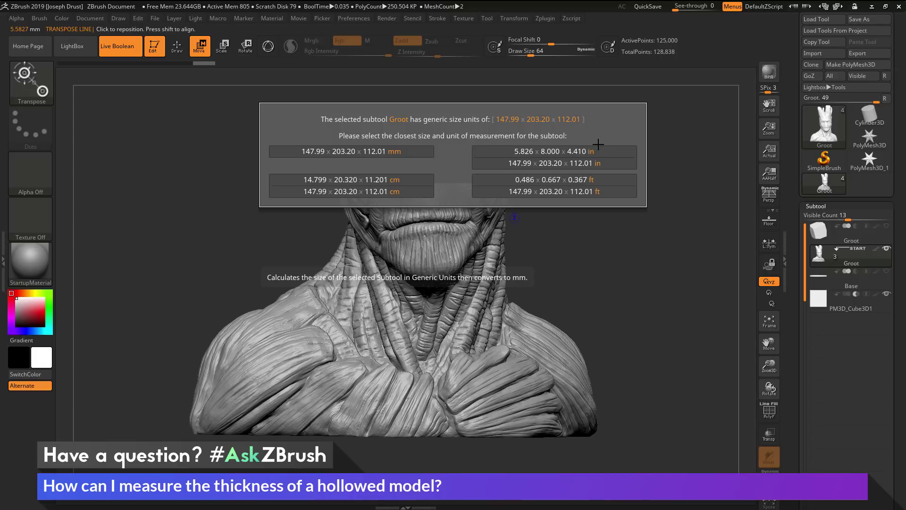
key("Escape")
mouse_move(593, 226)
left_mouse_down()
mouse_move(606, 228)
mouse_move(603, 252)
mouse_move(595, 219)
left_mouse_up()
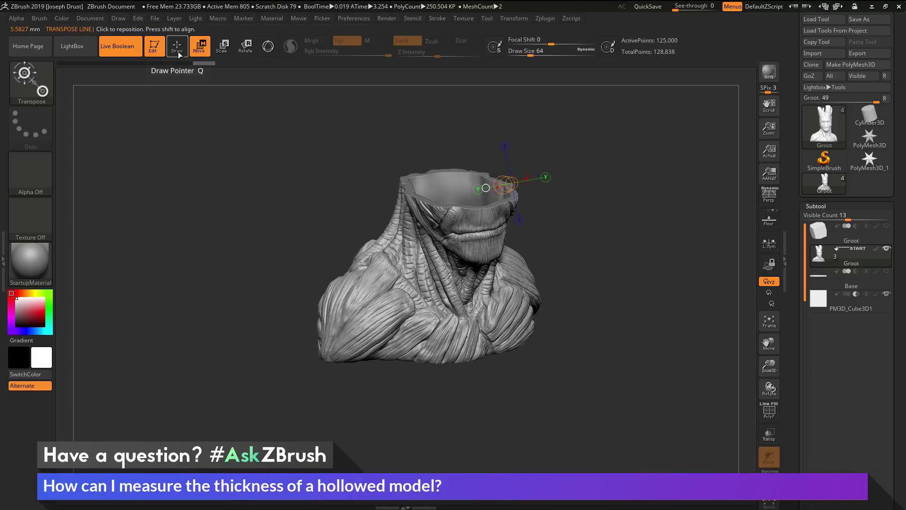
Tilt the bust to inspect the hollow neck and open top.
left_click_drag(256, 177, 241, 233, "alt")
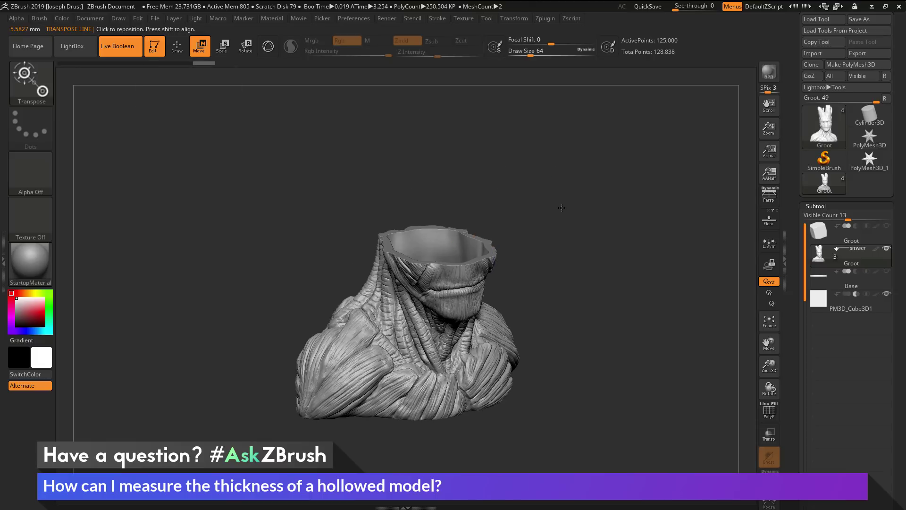
left_click_drag(562, 208, 560, 264)
left_click_drag(628, 286, 626, 267)
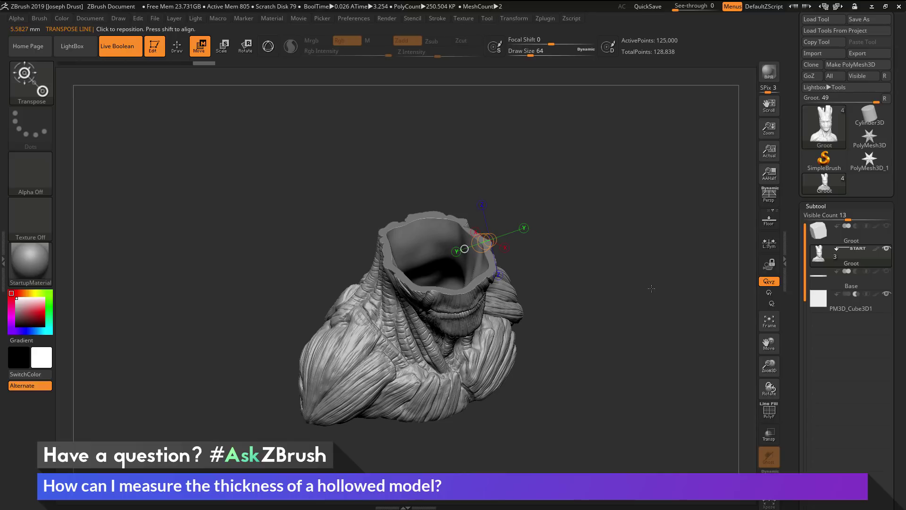
Switch off Live Boolean, hide the PM3D_Cube3D1 subtool, and return to Draw mode.
mouse_move(887, 250)
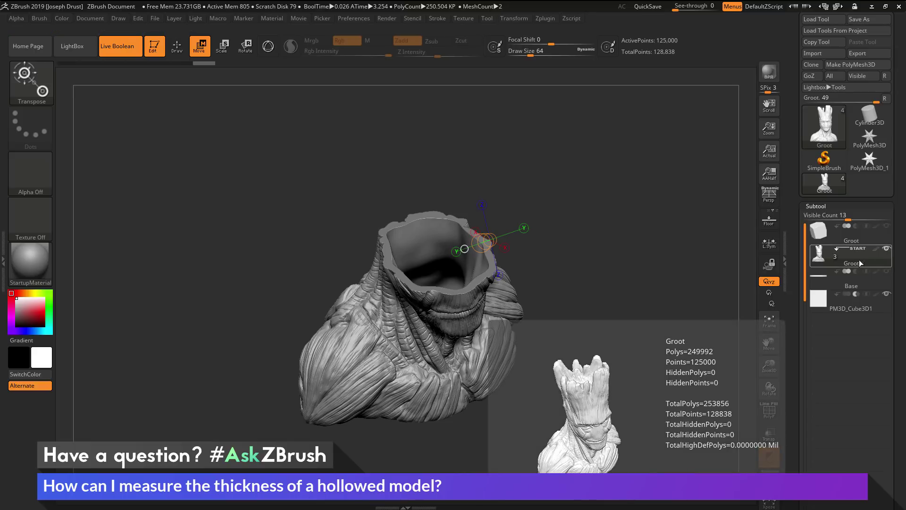
left_click(120, 45)
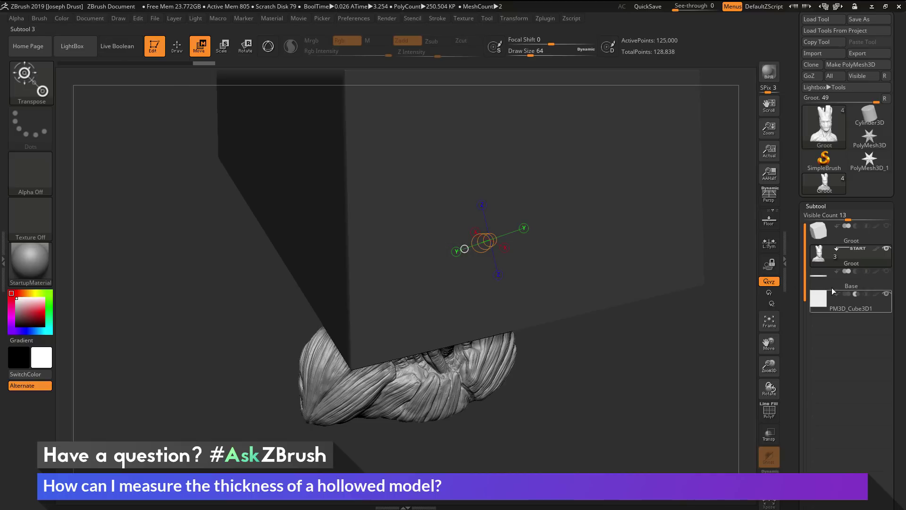
left_click(887, 295)
key("q")
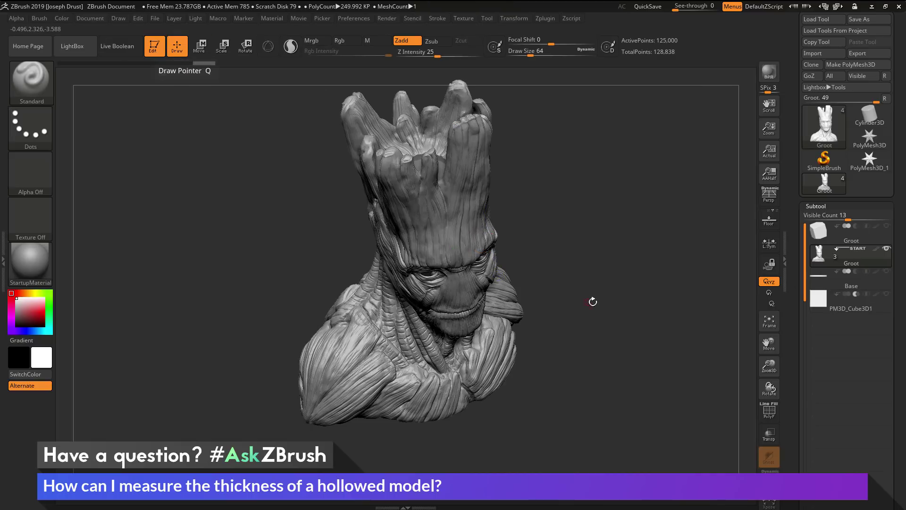